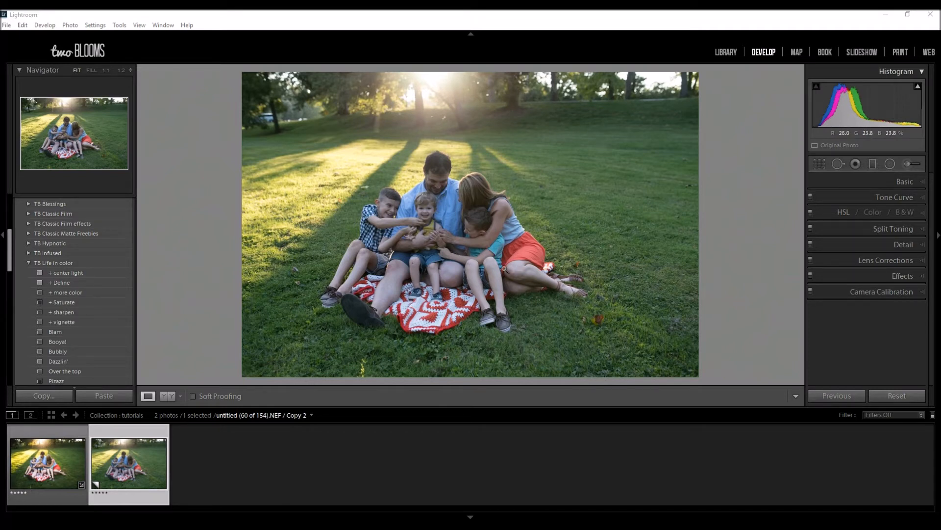
Step: Warm the white balance of the unedited virtual copy, setting Temp to 6405 and Tint to +18
{"action": "left_click", "coordinate": [47, 461]}
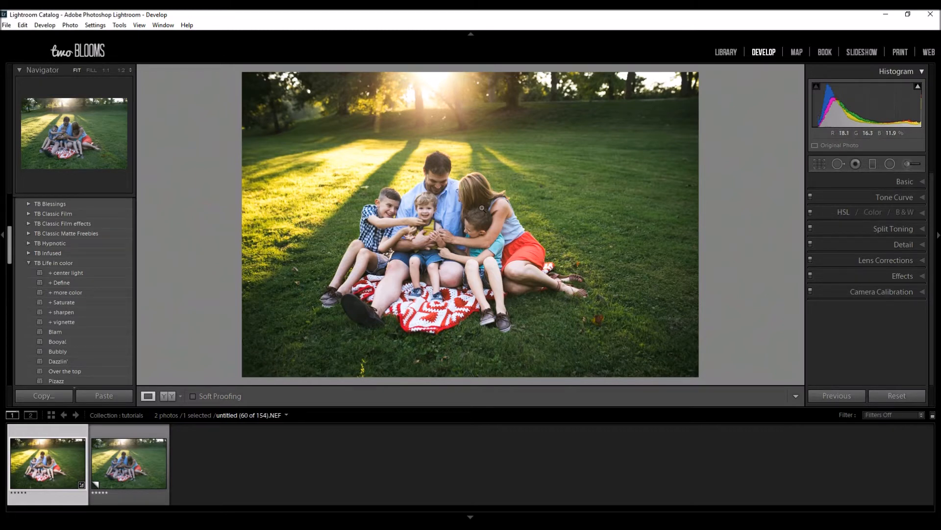
{"action": "left_click", "coordinate": [139, 462]}
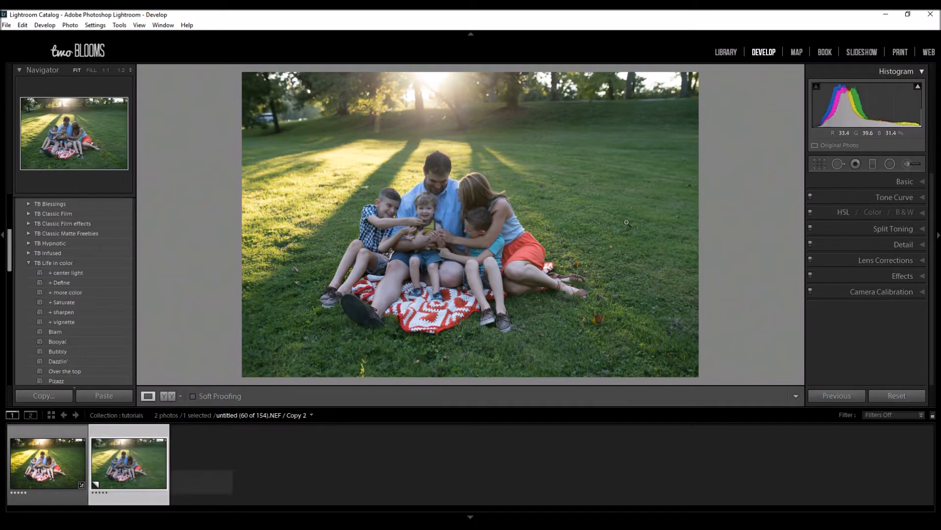
{"action": "left_click", "coordinate": [923, 182]}
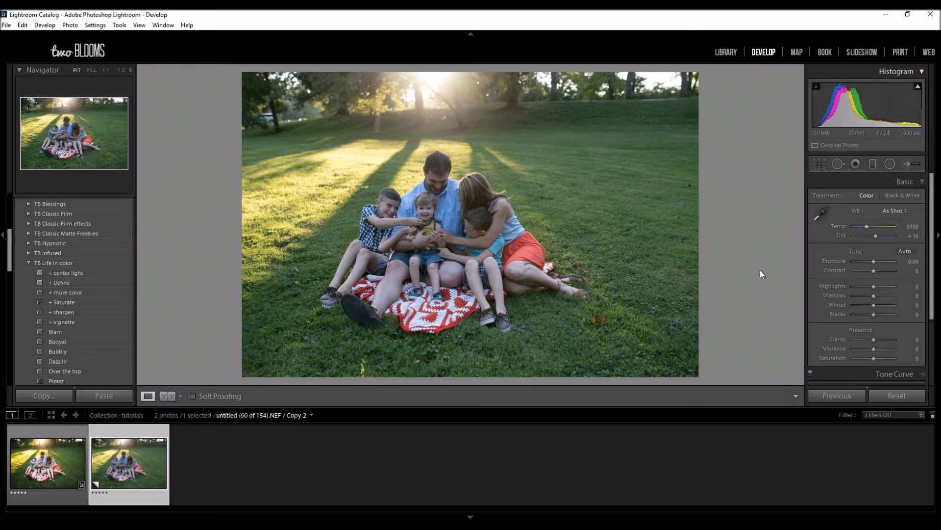
{"action": "left_click_drag", "start_coordinate": [867, 226], "coordinate": [870, 226]}
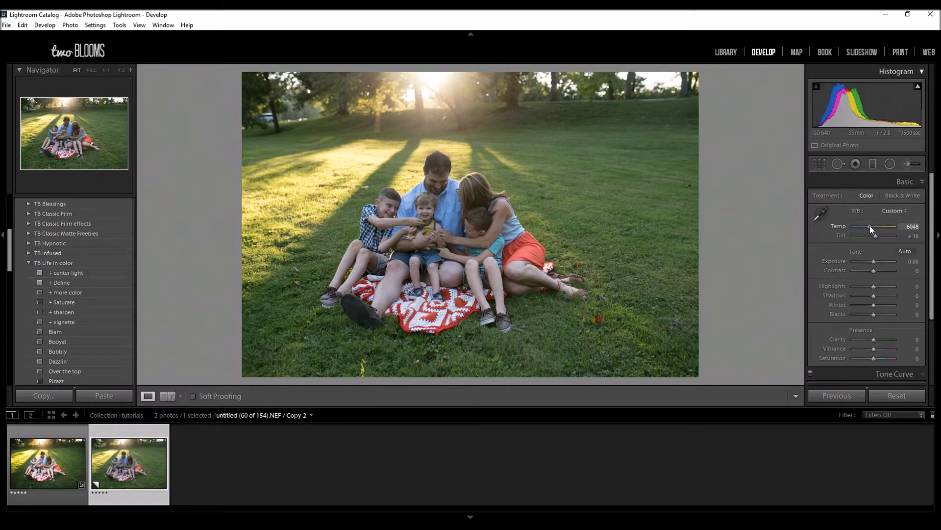
{"action": "left_click_drag", "start_coordinate": [870, 226], "coordinate": [872, 226]}
{"action": "left_click_drag", "start_coordinate": [871, 226], "coordinate": [871, 227]}
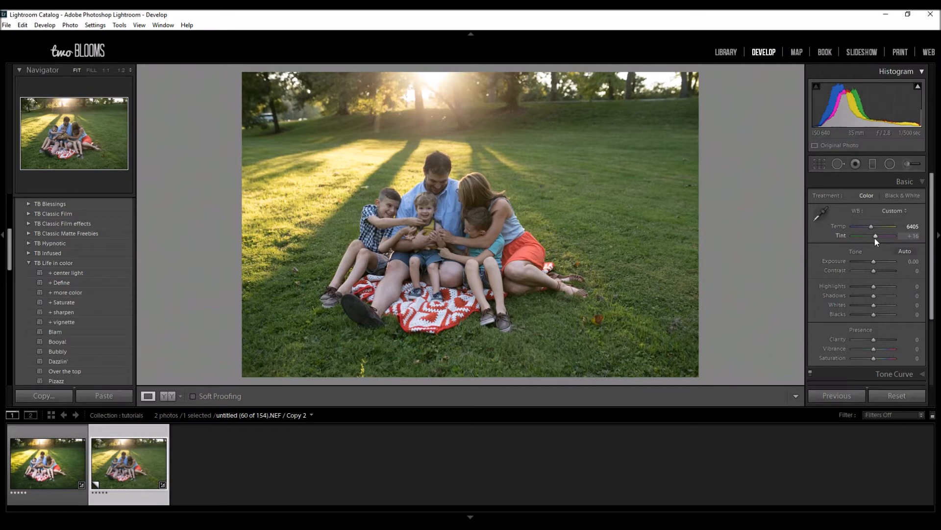
{"action": "left_click_drag", "start_coordinate": [875, 237], "coordinate": [876, 236]}
Step: Apply the Radical preset from TB Life in color and set Whites to +33, Blacks to -10 and Vibrance to +19
{"action": "scroll", "coordinate": [73, 291], "scroll_direction": "down", "scroll_amount": 3}
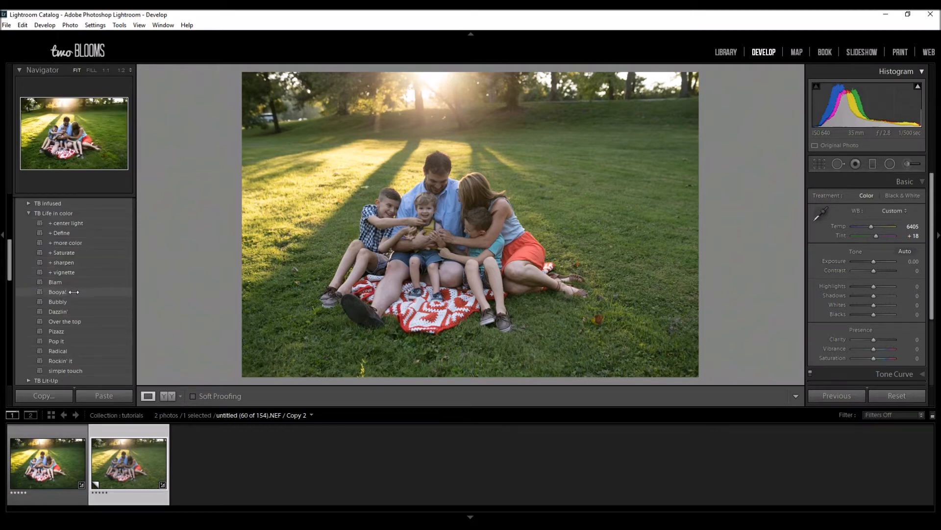
{"action": "left_click", "coordinate": [58, 350]}
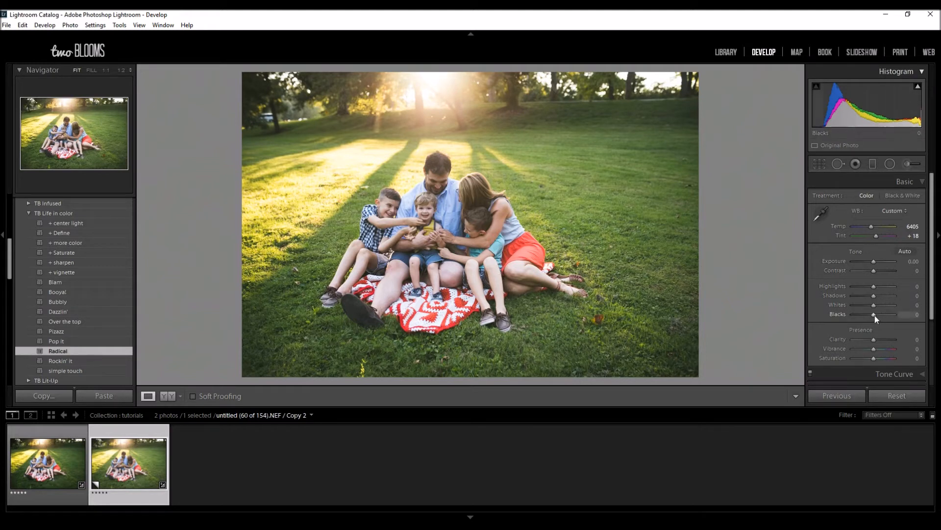
{"action": "left_click_drag", "start_coordinate": [875, 305], "coordinate": [879, 305]}
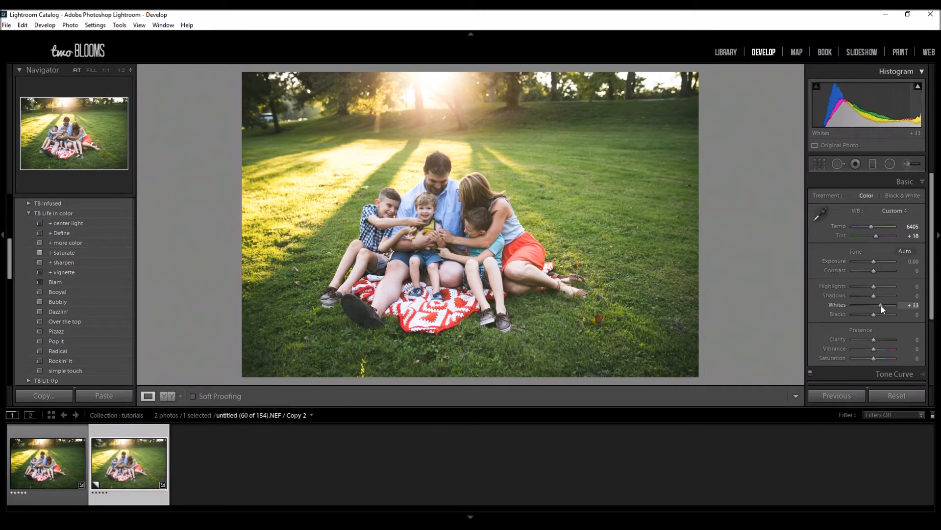
{"action": "left_click_drag", "start_coordinate": [876, 315], "coordinate": [872, 313]}
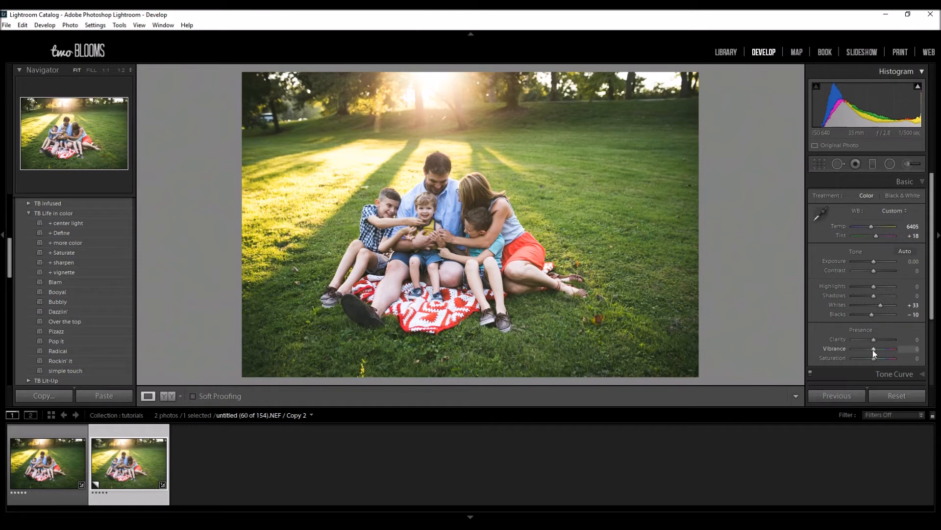
{"action": "left_click_drag", "start_coordinate": [875, 350], "coordinate": [876, 350]}
{"action": "left_click_drag", "start_coordinate": [877, 351], "coordinate": [877, 351]}
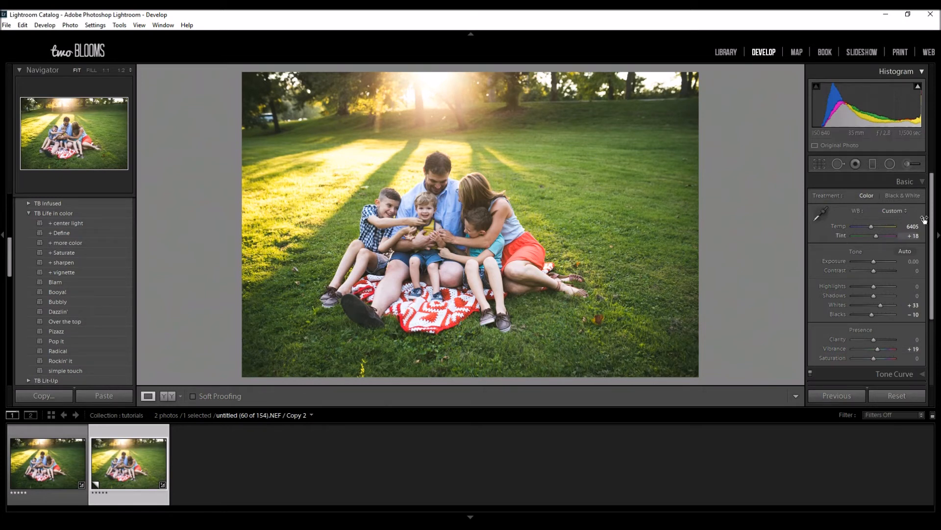
Step: Lower the black point of the RGB tone curve to 0.0 / 5.9 % and fine-tune the curve's upper point
{"action": "scroll", "coordinate": [916, 294], "scroll_direction": "down", "scroll_amount": 3}
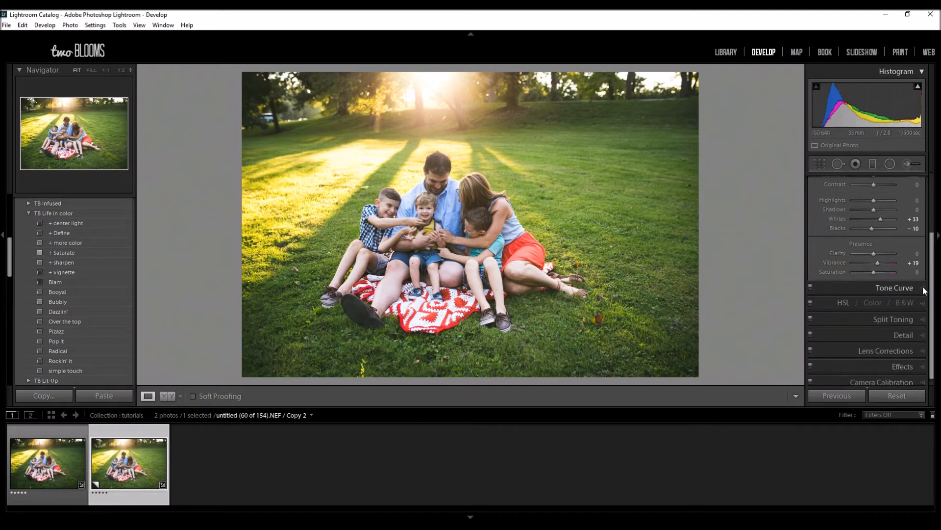
{"action": "left_click", "coordinate": [913, 288]}
{"action": "left_click_drag", "start_coordinate": [826, 251], "coordinate": [827, 253]}
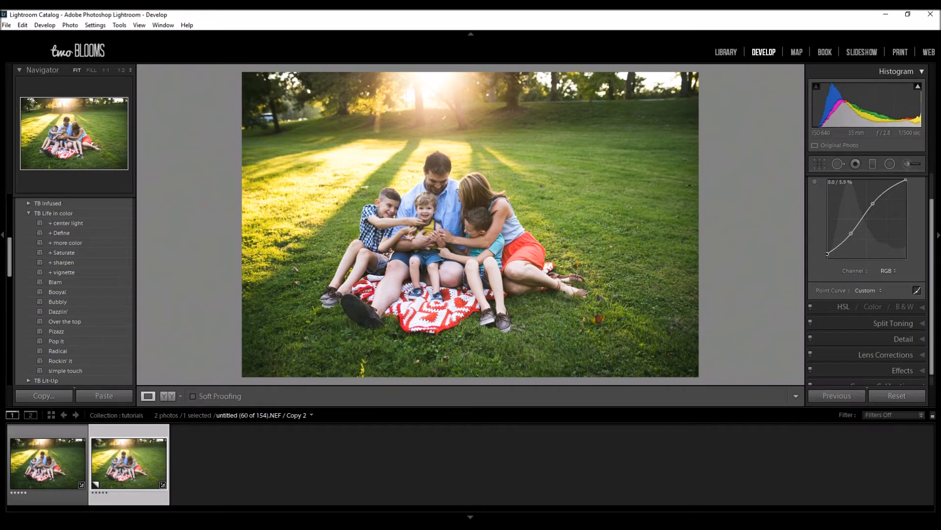
{"action": "left_click_drag", "start_coordinate": [873, 204], "coordinate": [874, 203]}
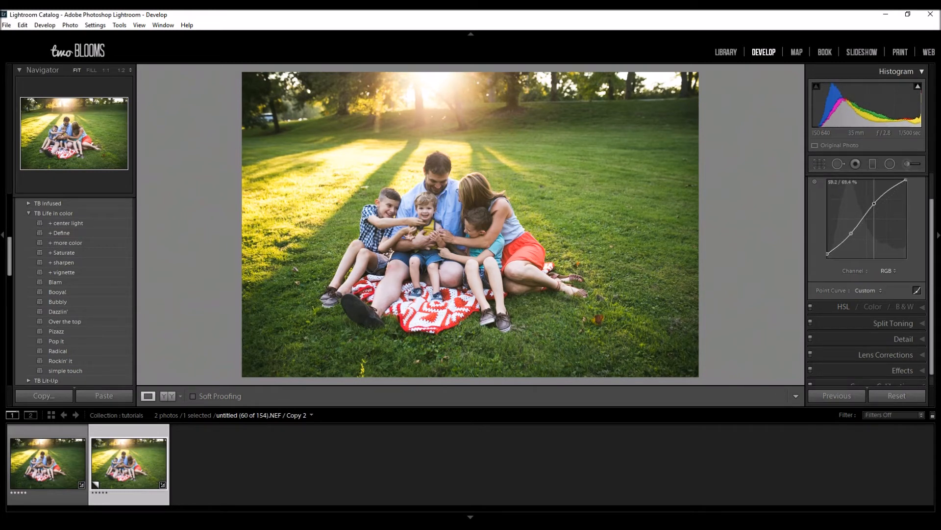
{"action": "scroll", "coordinate": [920, 206], "scroll_direction": "up", "scroll_amount": 2}
{"action": "left_click", "coordinate": [920, 198]}
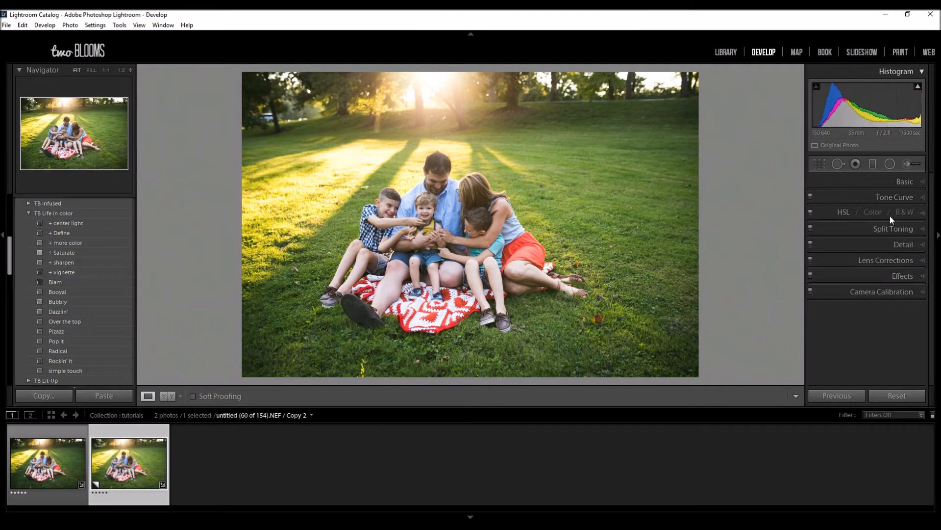
Step: Darken the grass with a targeted HSL luminance adjustment, setting Yellow to -13 and Green to -28
{"action": "left_click", "coordinate": [922, 214]}
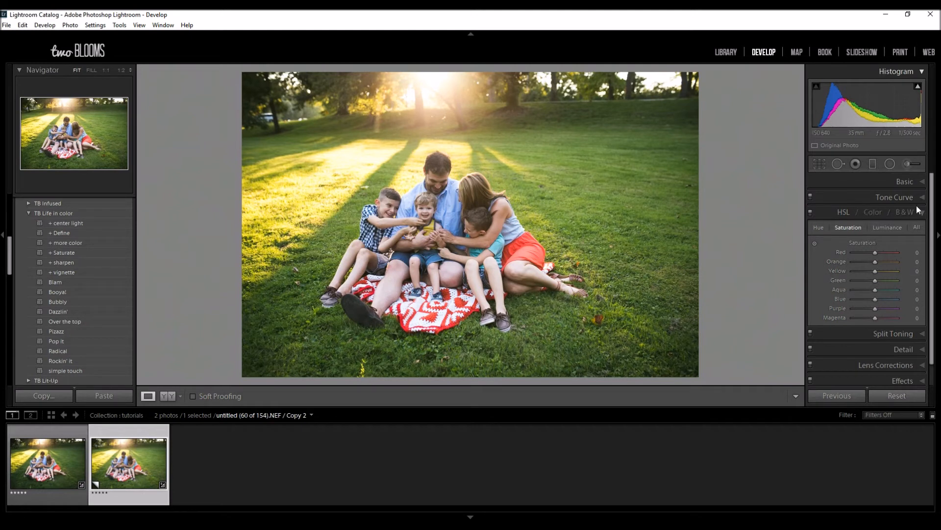
{"action": "left_click", "coordinate": [884, 227]}
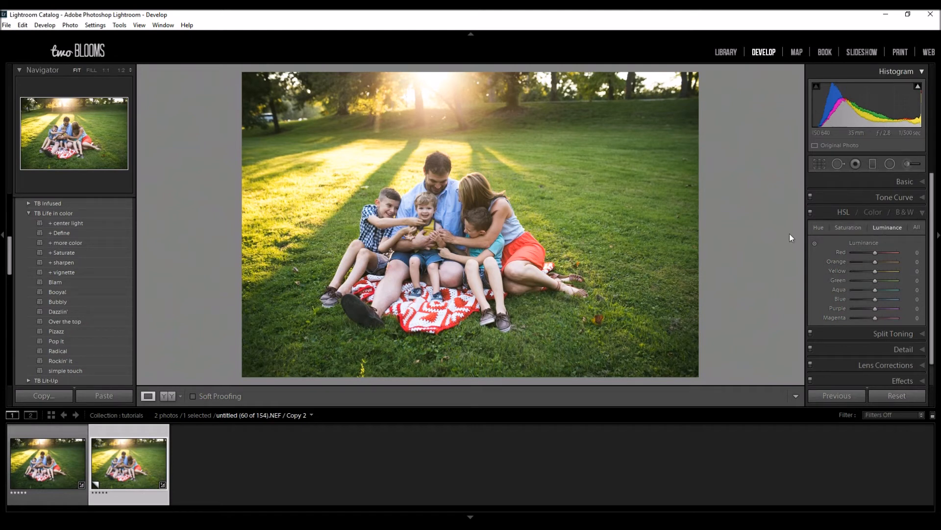
{"action": "left_click", "coordinate": [814, 242]}
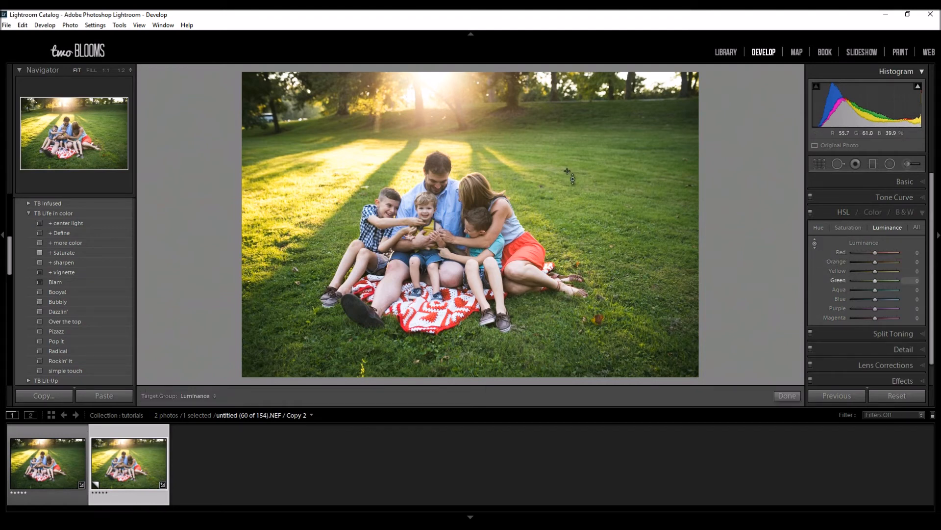
{"action": "left_click_drag", "start_coordinate": [579, 169], "coordinate": [579, 183]}
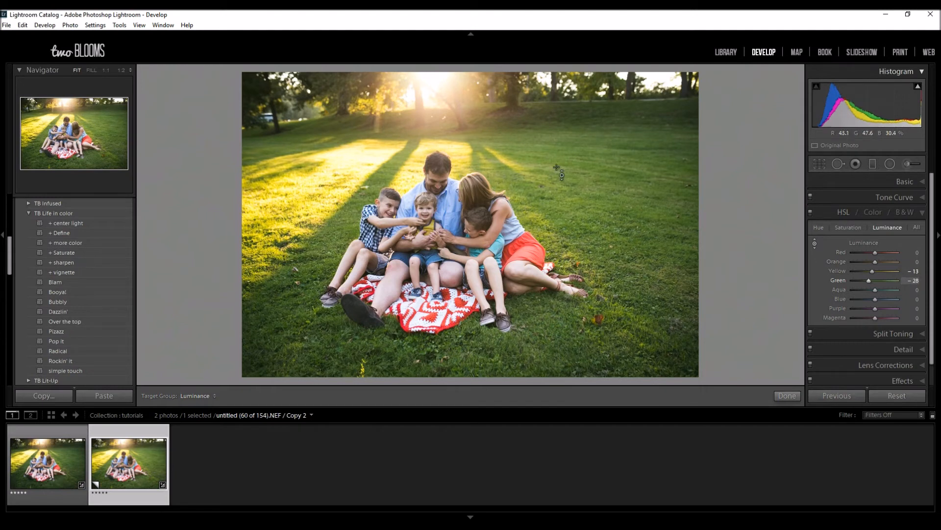
Step: Shift the grass's yellow and green hues slightly upward and reduce its saturation with targeted HSL adjustments
{"action": "left_click", "coordinate": [817, 228]}
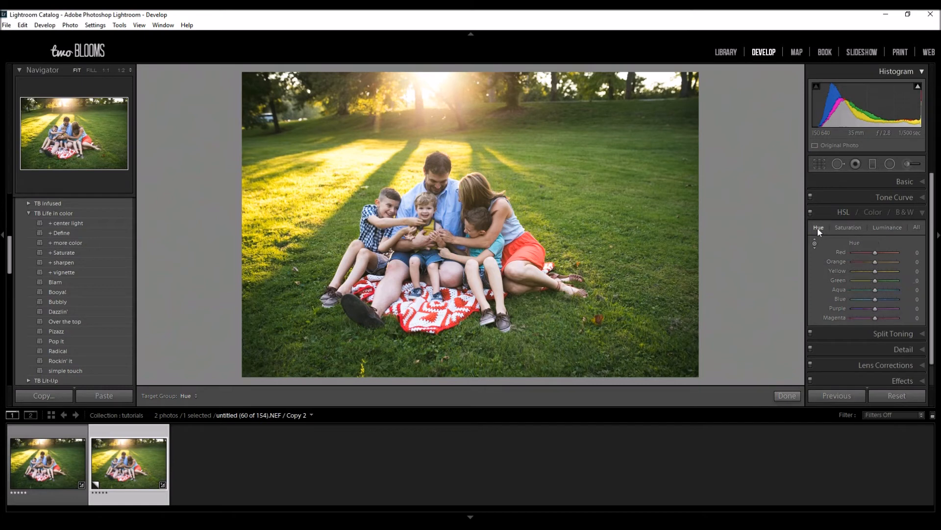
{"action": "left_click", "coordinate": [814, 242]}
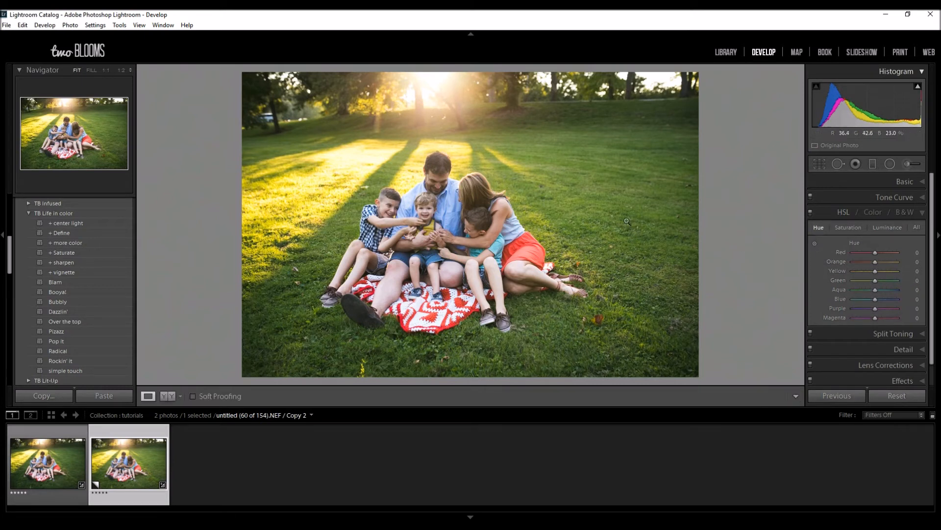
{"action": "left_click", "coordinate": [814, 242]}
{"action": "left_click_drag", "start_coordinate": [643, 230], "coordinate": [643, 225]}
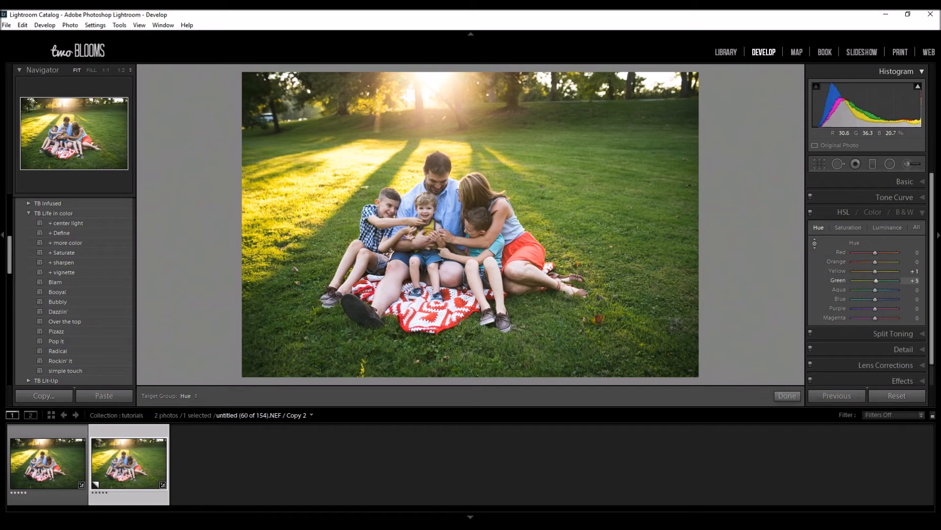
{"action": "left_click_drag", "start_coordinate": [642, 220], "coordinate": [642, 219]}
{"action": "left_click", "coordinate": [855, 228]}
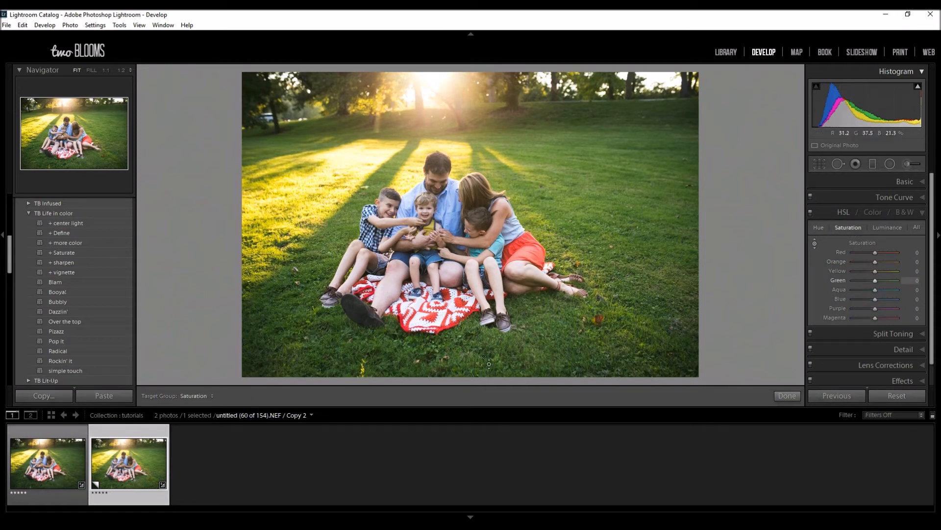
{"action": "left_click_drag", "start_coordinate": [607, 195], "coordinate": [607, 200]}
Step: Set the photo's Exposure to -0.48 and add the + center light preset from TB Life in color
{"action": "left_click", "coordinate": [921, 182]}
{"action": "left_click_drag", "start_coordinate": [874, 261], "coordinate": [873, 261]}
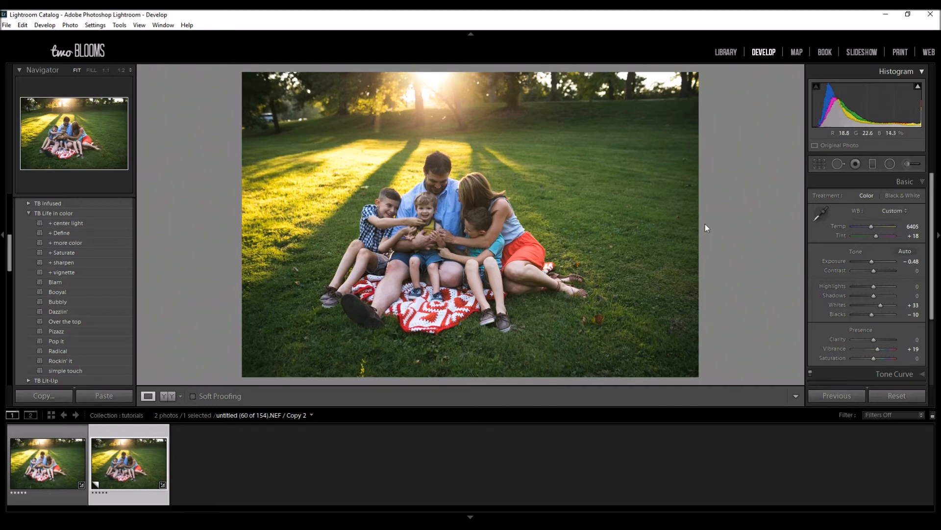
{"action": "left_click", "coordinate": [63, 223]}
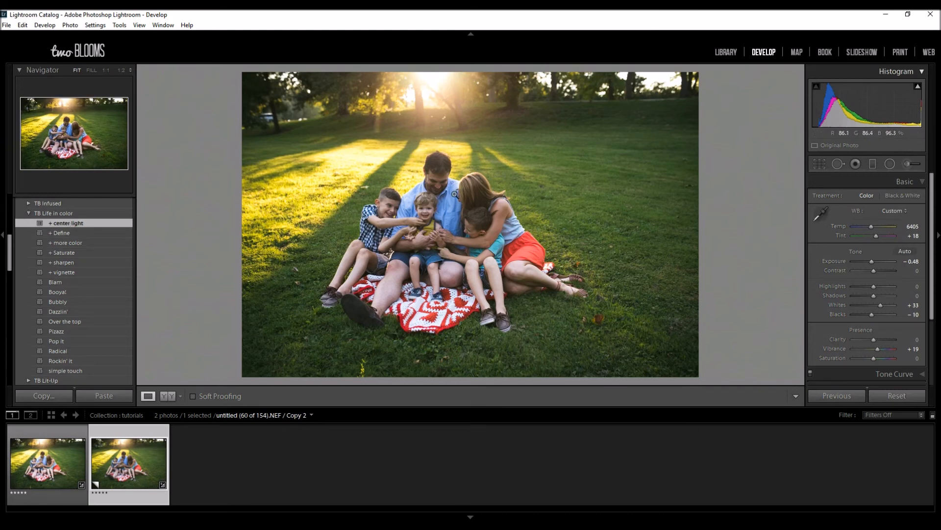
Step: Paint a Dodge (Lighten) adjustment brush over the family and set its Exposure to 0.41
{"action": "left_click", "coordinate": [908, 165]}
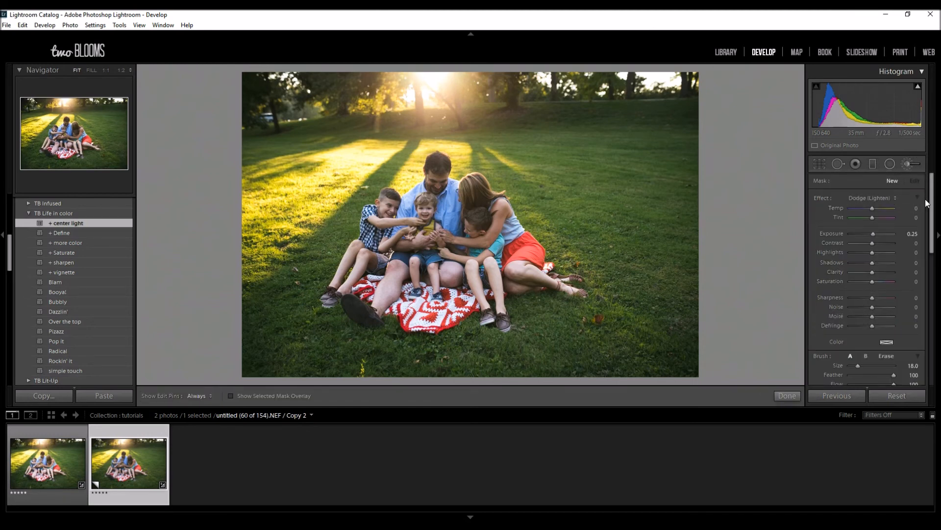
{"action": "mouse_move", "coordinate": [443, 210]}
{"action": "left_mouse_down"}
{"action": "mouse_move", "coordinate": [473, 199]}
{"action": "mouse_move", "coordinate": [449, 219]}
{"action": "mouse_move", "coordinate": [437, 188]}
{"action": "mouse_move", "coordinate": [380, 228]}
{"action": "mouse_move", "coordinate": [412, 234]}
{"action": "mouse_move", "coordinate": [407, 287]}
{"action": "mouse_move", "coordinate": [451, 299]}
{"action": "mouse_move", "coordinate": [491, 295]}
{"action": "mouse_move", "coordinate": [515, 277]}
{"action": "mouse_move", "coordinate": [475, 210]}
{"action": "mouse_move", "coordinate": [433, 181]}
{"action": "mouse_move", "coordinate": [397, 218]}
{"action": "mouse_move", "coordinate": [390, 249]}
{"action": "mouse_move", "coordinate": [446, 192]}
{"action": "mouse_move", "coordinate": [495, 261]}
{"action": "mouse_move", "coordinate": [539, 281]}
{"action": "left_mouse_up"}
{"action": "left_click_drag", "start_coordinate": [873, 234], "coordinate": [872, 235]}
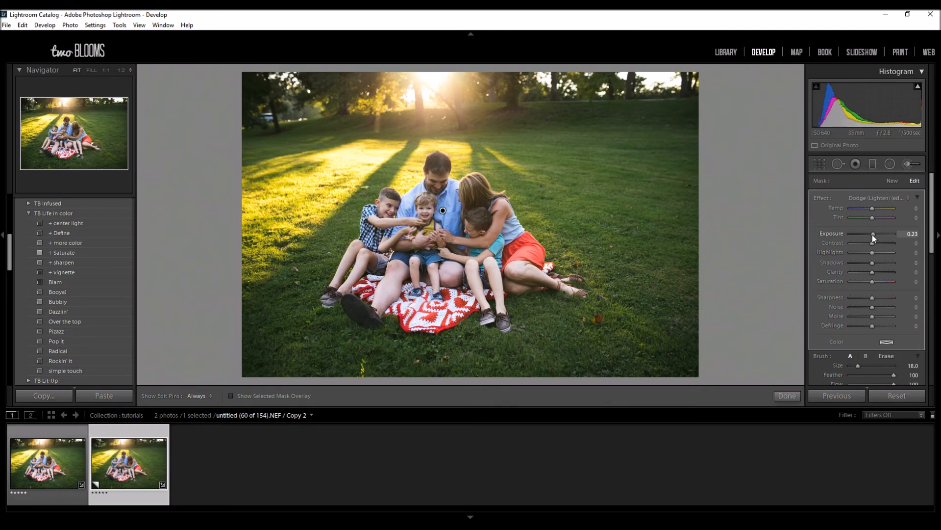
{"action": "left_click_drag", "start_coordinate": [872, 235], "coordinate": [874, 235]}
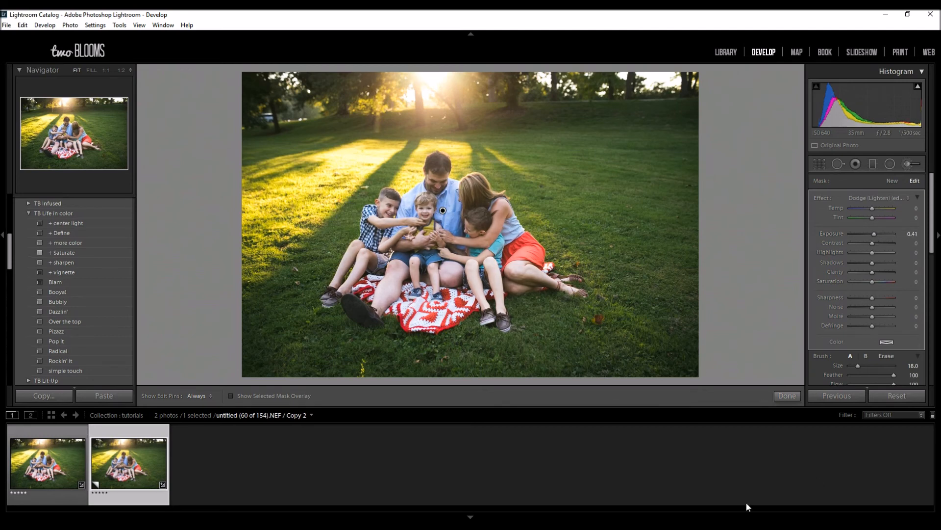
{"action": "left_click", "coordinate": [787, 396]}
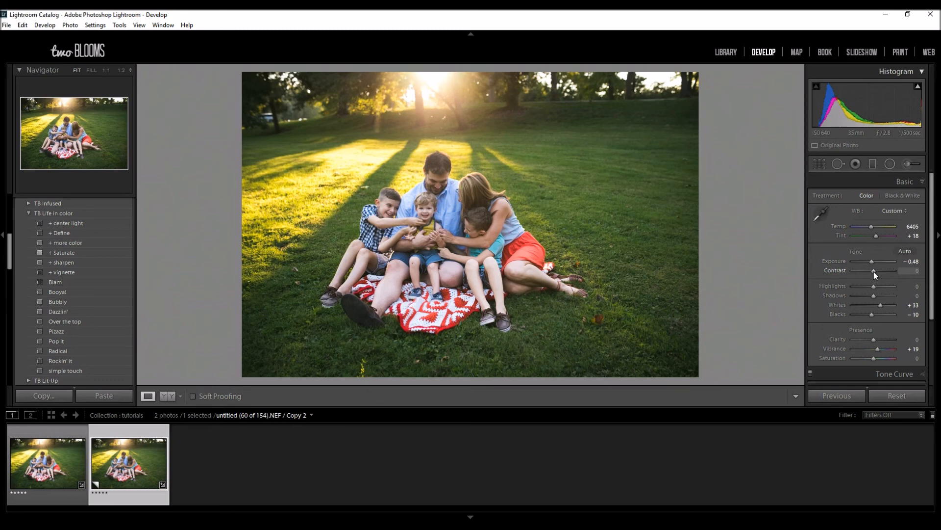
Step: Set Contrast to +12 and compare the edit with the original in a side-by-side before and after view
{"action": "left_click_drag", "start_coordinate": [874, 272], "coordinate": [875, 272]}
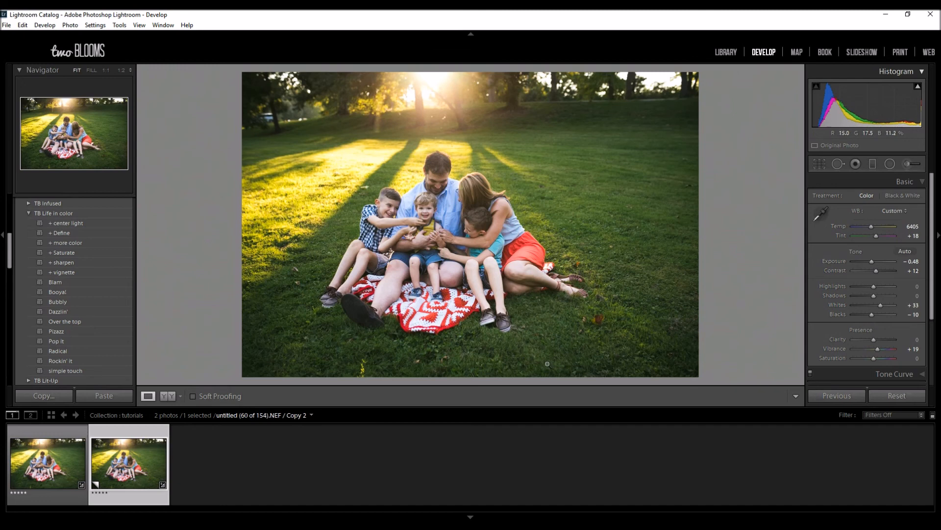
{"action": "left_click", "coordinate": [172, 395]}
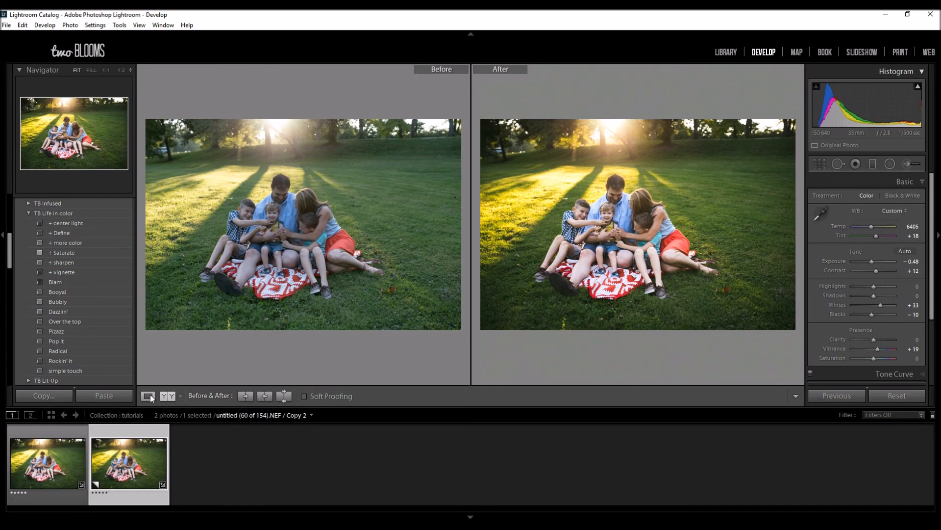
{"action": "left_click", "coordinate": [148, 395]}
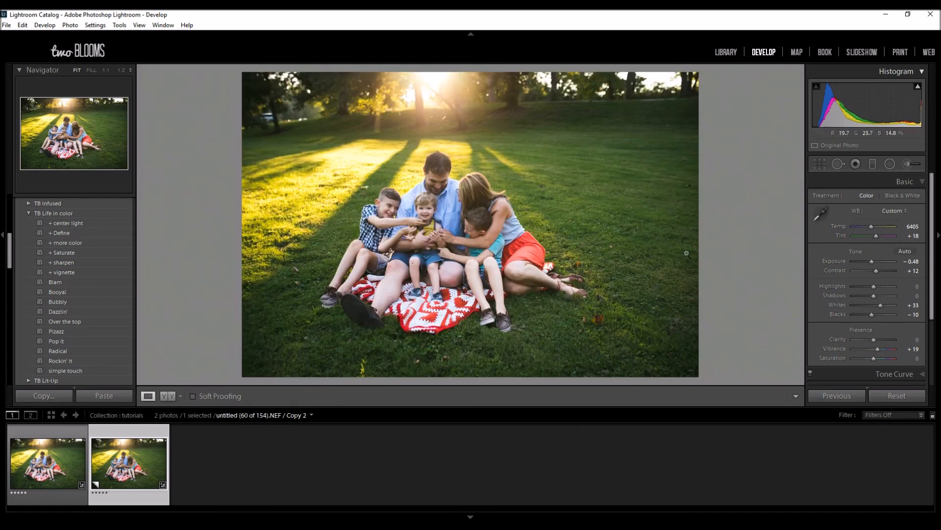